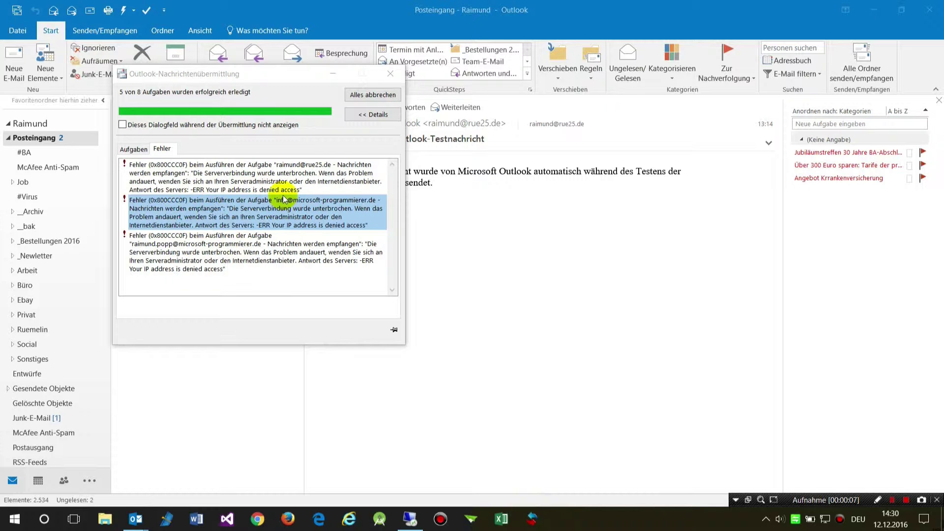
# Move Outlook's send/receive error dialog aside and bring the remote MailEnable session forward
pyautogui.moveTo(203, 73); pyautogui.dragTo(138, 70)
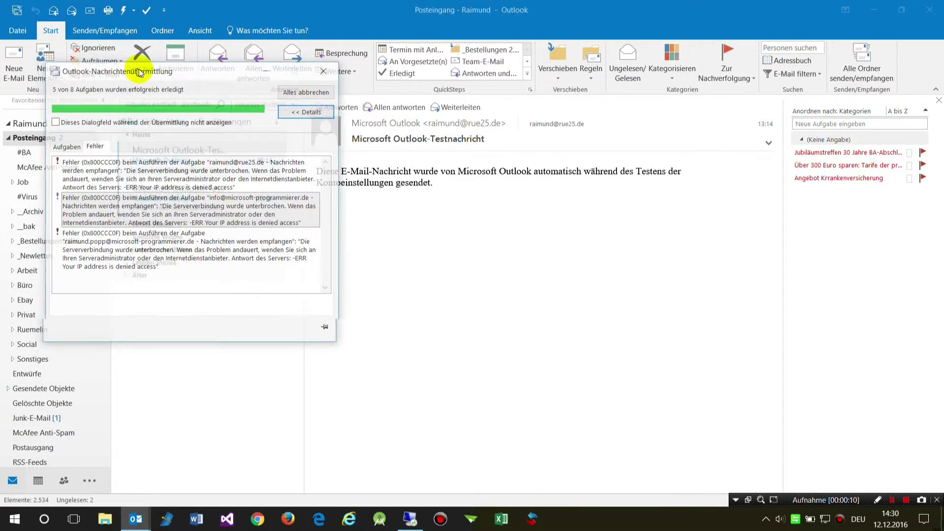
pyautogui.click(413, 522)
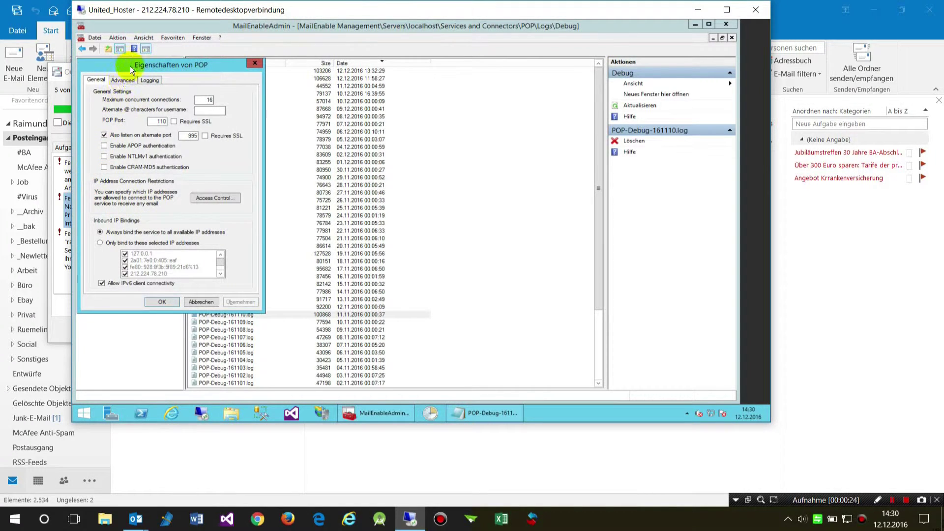
# Cancel the POP properties dialog and select the POP connector node in the tree
pyautogui.click(201, 295)
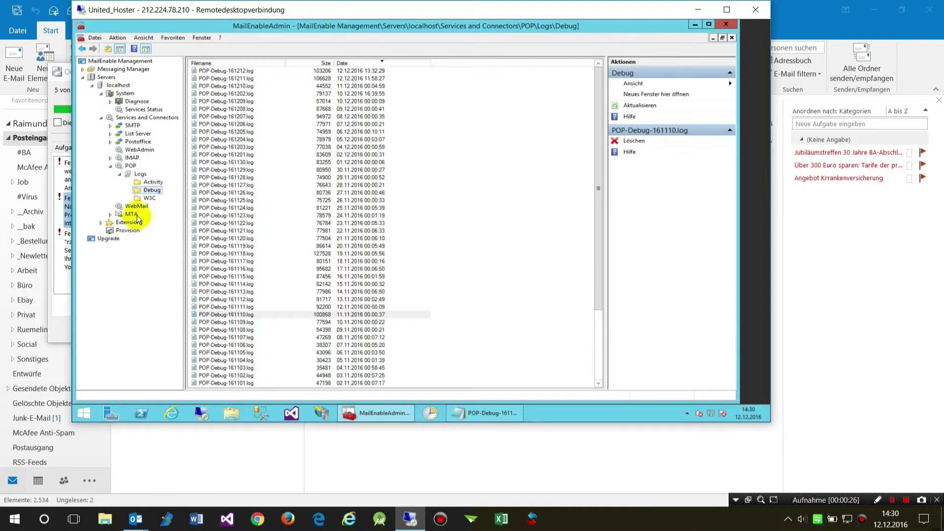
pyautogui.click(110, 166)
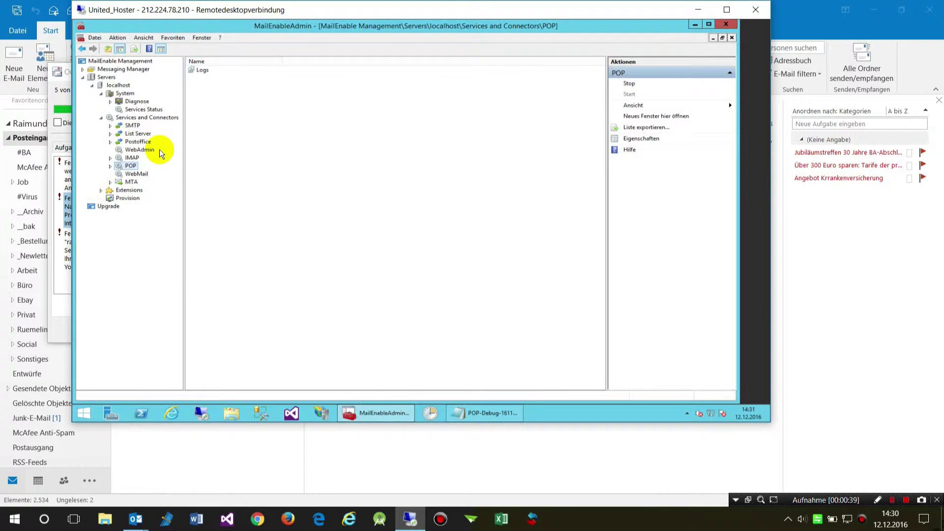
# Set the POP connector's Access Control to 'Granted access' for all computers
pyautogui.rightClick(129, 169)
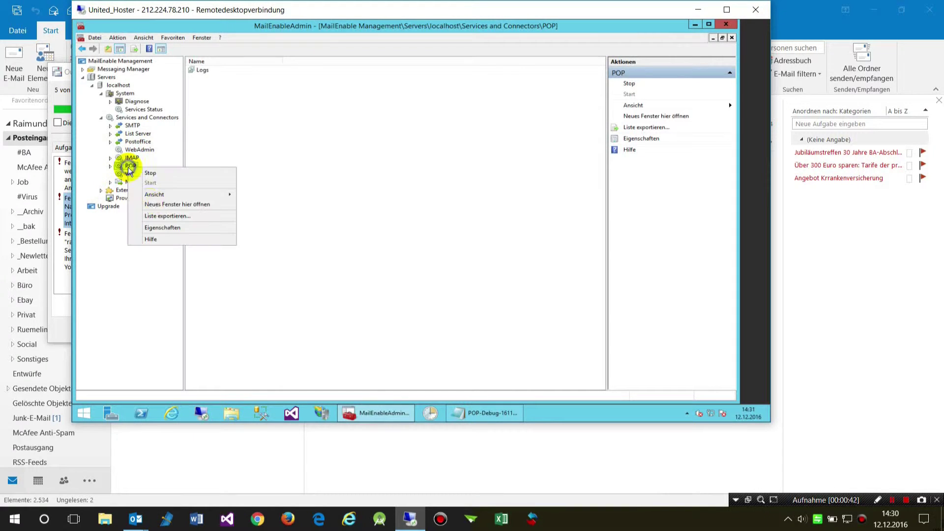
pyautogui.click(155, 228)
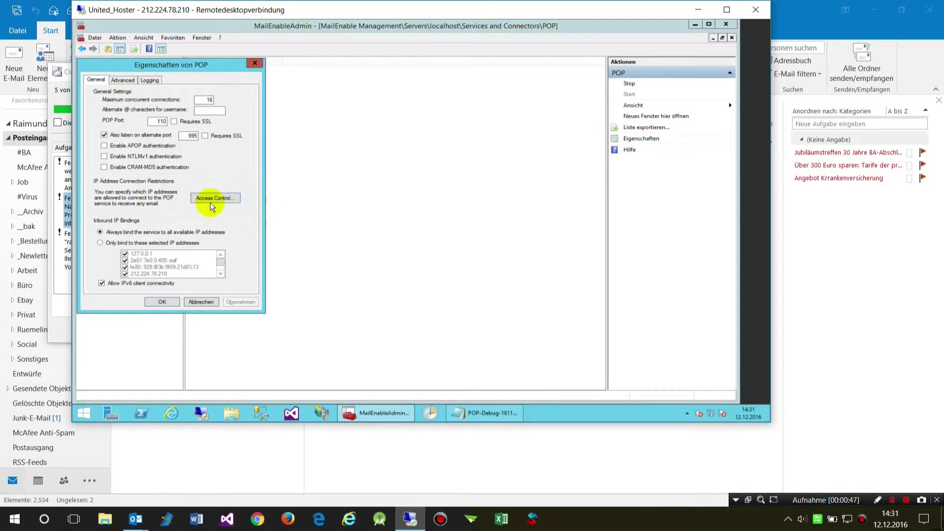
pyautogui.click(213, 199)
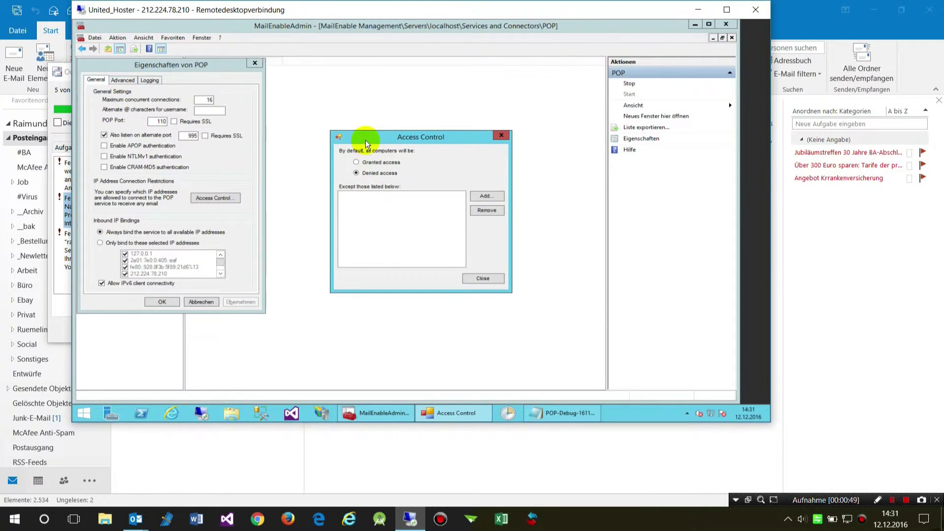
pyautogui.moveTo(364, 139); pyautogui.dragTo(209, 121)
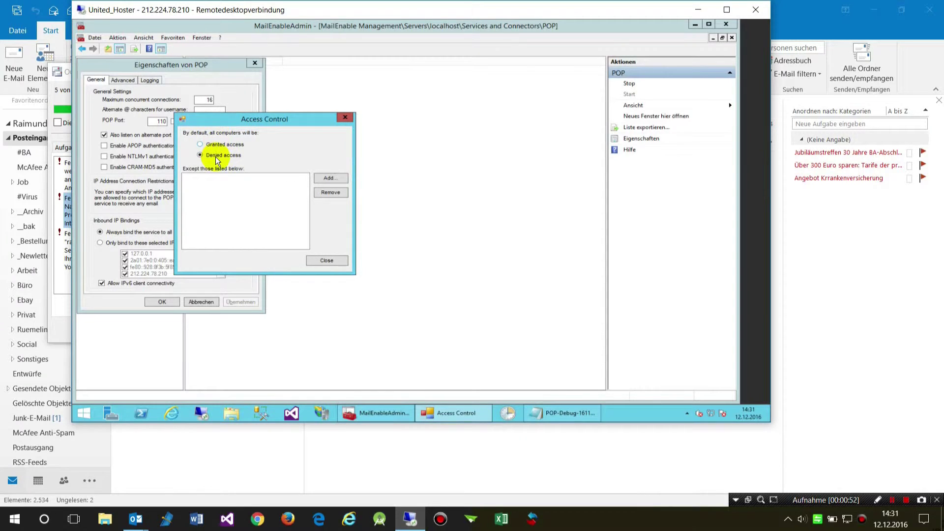
pyautogui.click(212, 145)
pyautogui.click(330, 261)
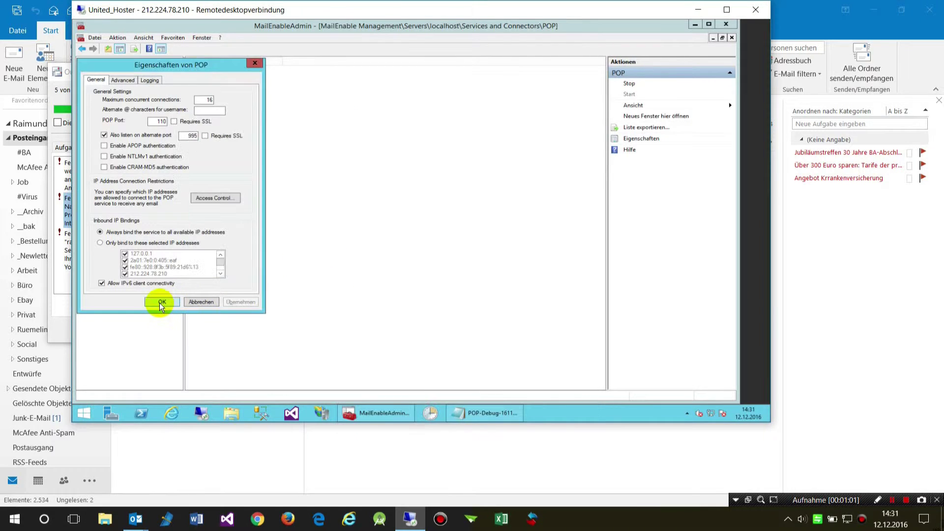
# Close the old transfer errors and run Send/Receive All Folders in Outlook again
pyautogui.click(59, 326)
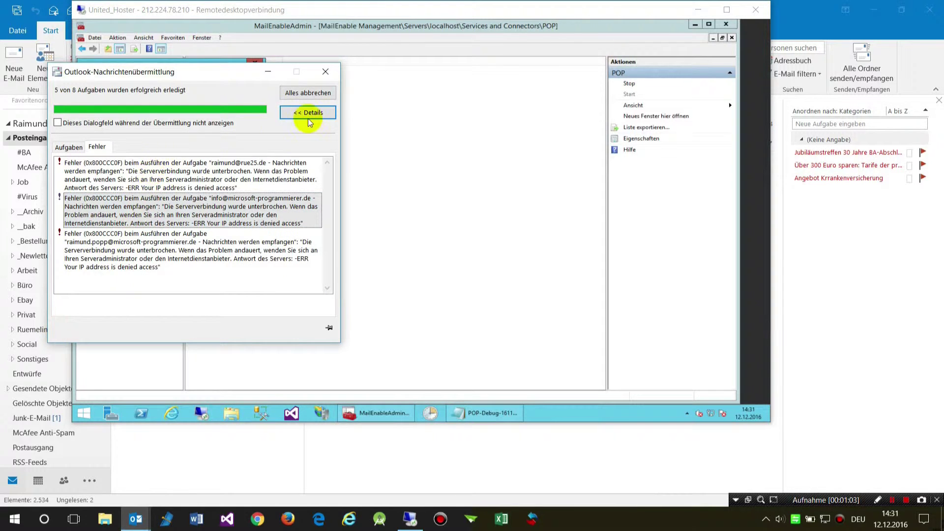
pyautogui.click(325, 72)
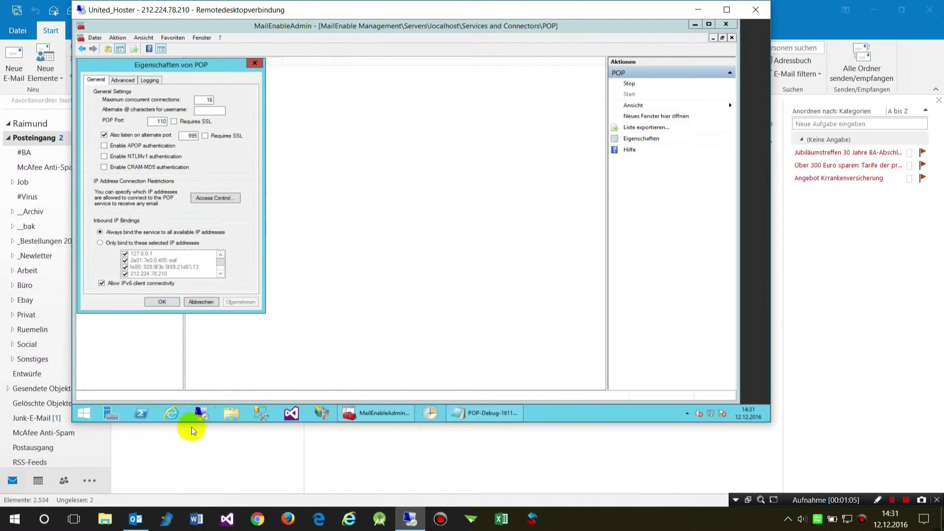
pyautogui.click(136, 519)
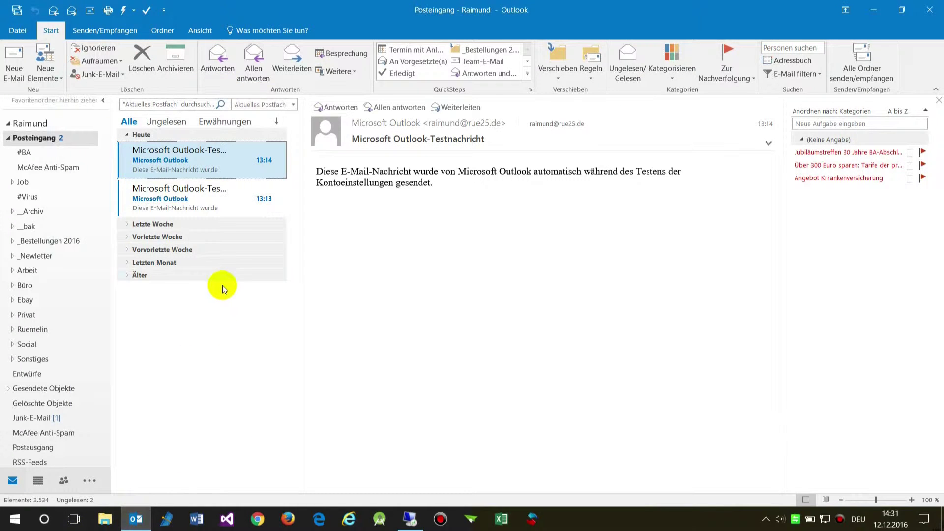
pyautogui.click(17, 10)
# Recheck POP Access Control (still granting by default) and bring up POP-Debug-161110.log
pyautogui.click(412, 527)
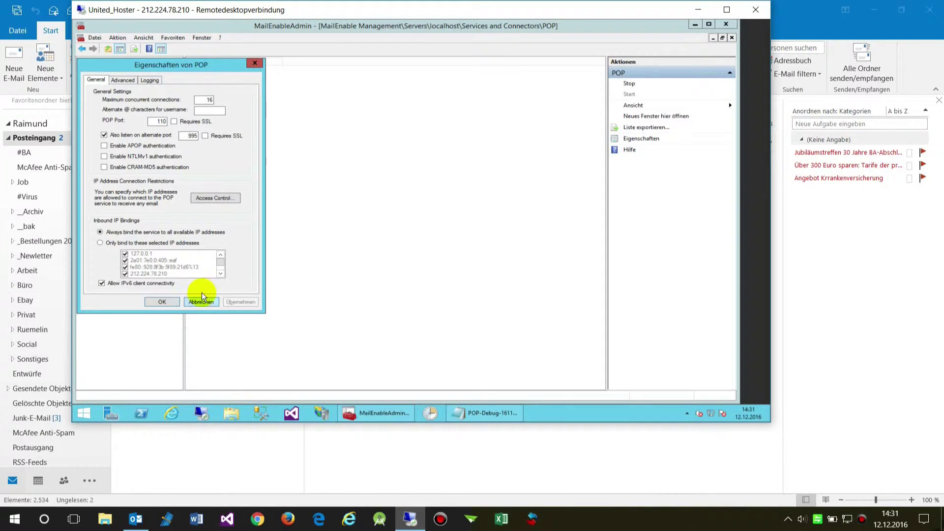
pyautogui.click(217, 198)
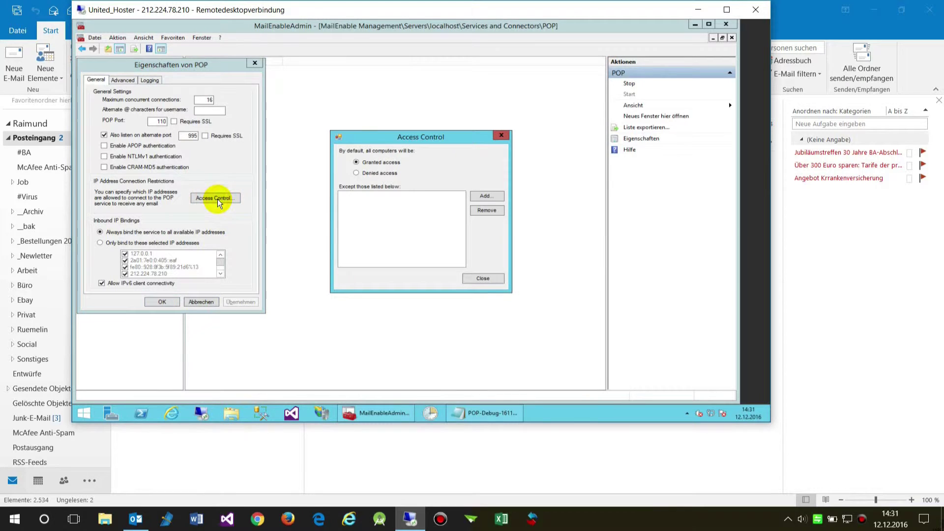
pyautogui.moveTo(352, 136); pyautogui.dragTo(154, 100)
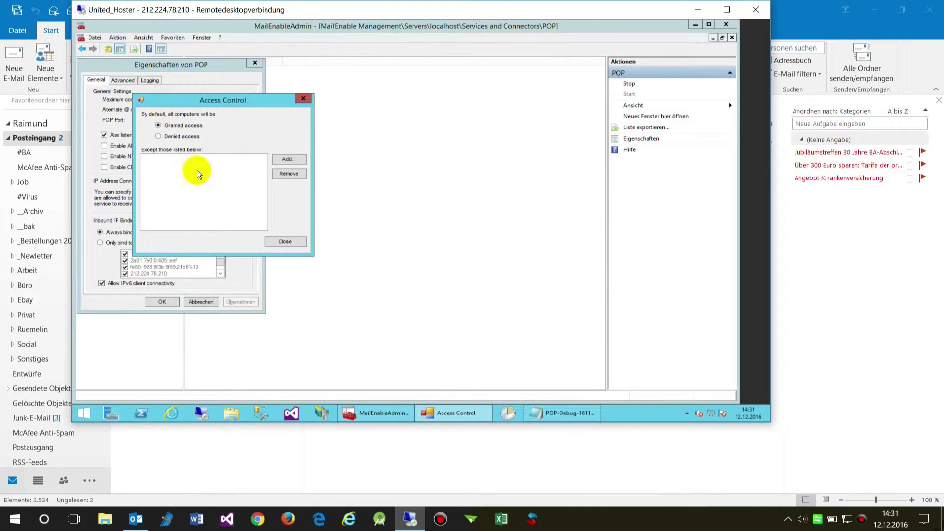
pyautogui.click(547, 414)
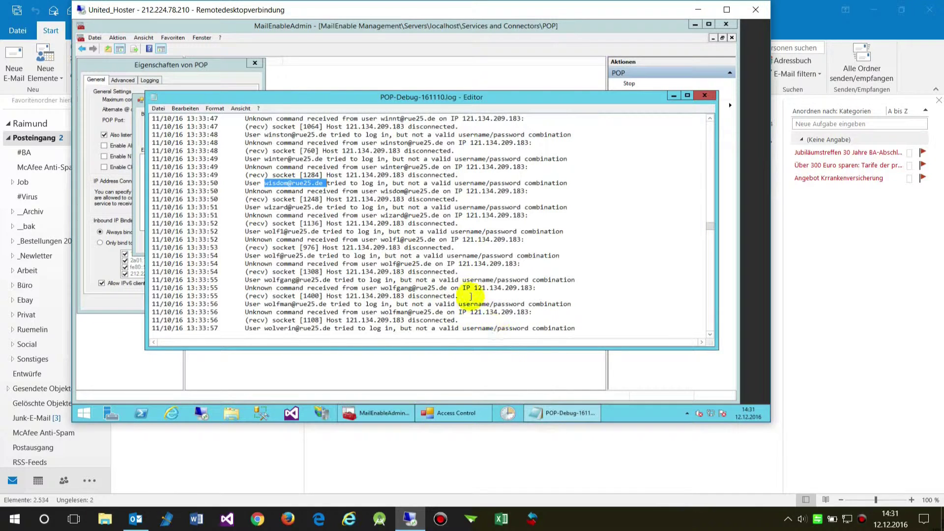
# Inspect the failed-login entries in the POP debug log, marking attempted usernames and error lines
pyautogui.moveTo(564, 418)
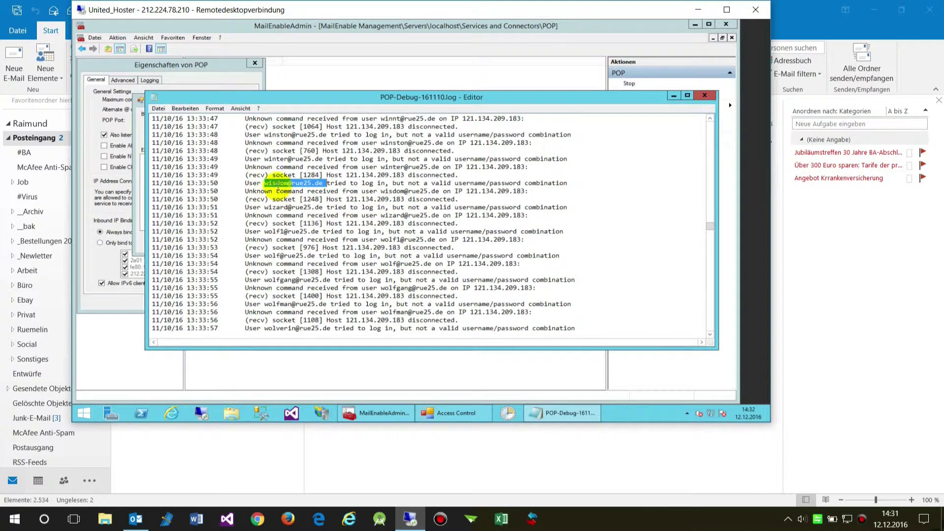
pyautogui.doubleClick(276, 207)
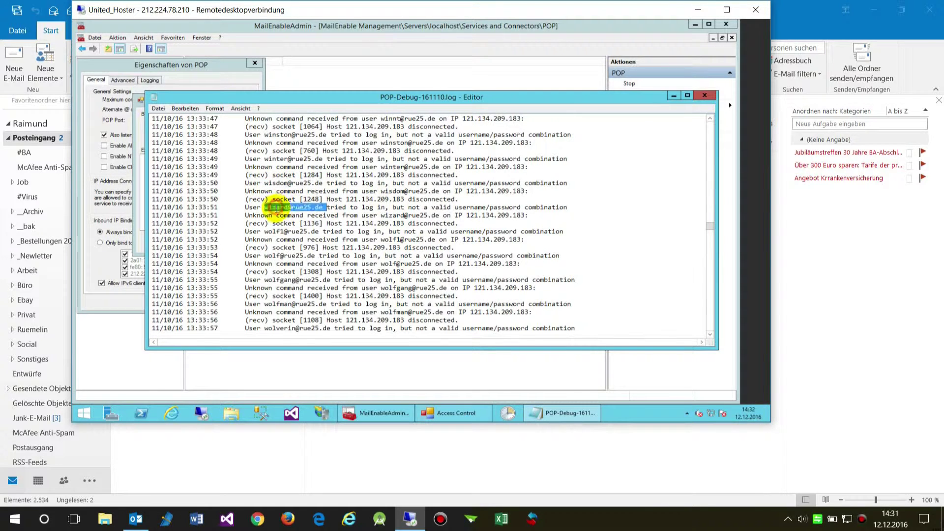
pyautogui.doubleClick(276, 232)
pyautogui.doubleClick(277, 256)
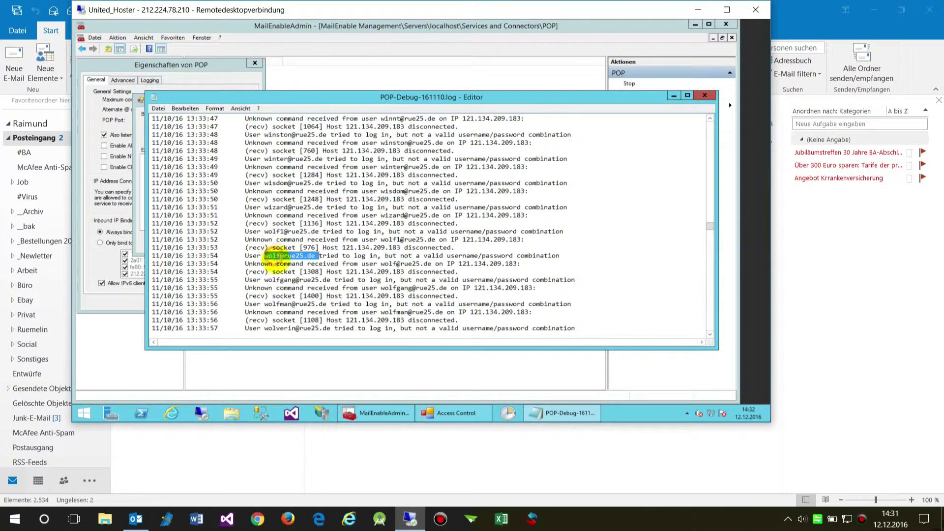
pyautogui.doubleClick(284, 272)
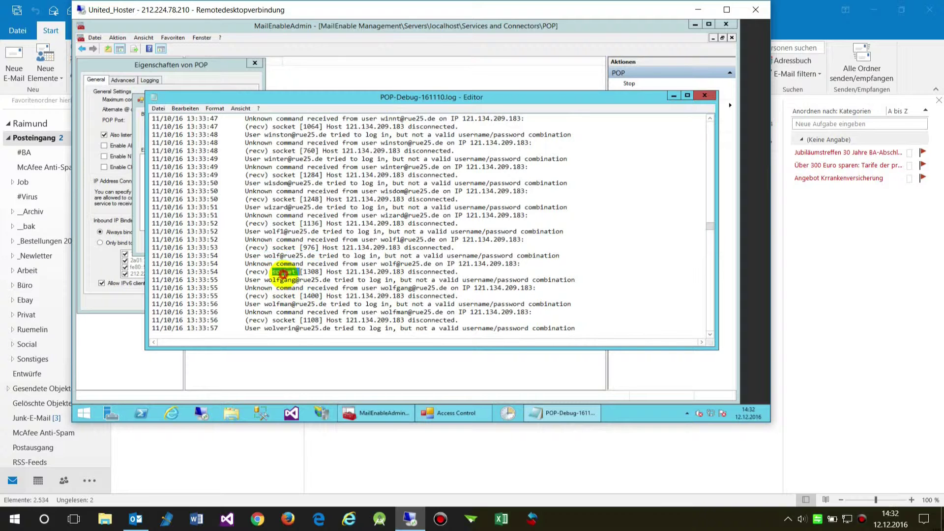
pyautogui.doubleClick(284, 288)
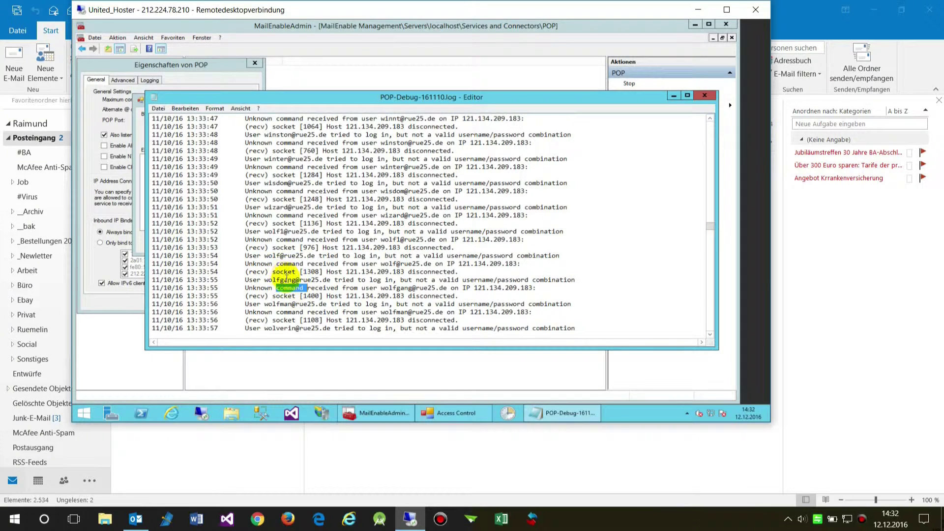
pyautogui.doubleClick(275, 231)
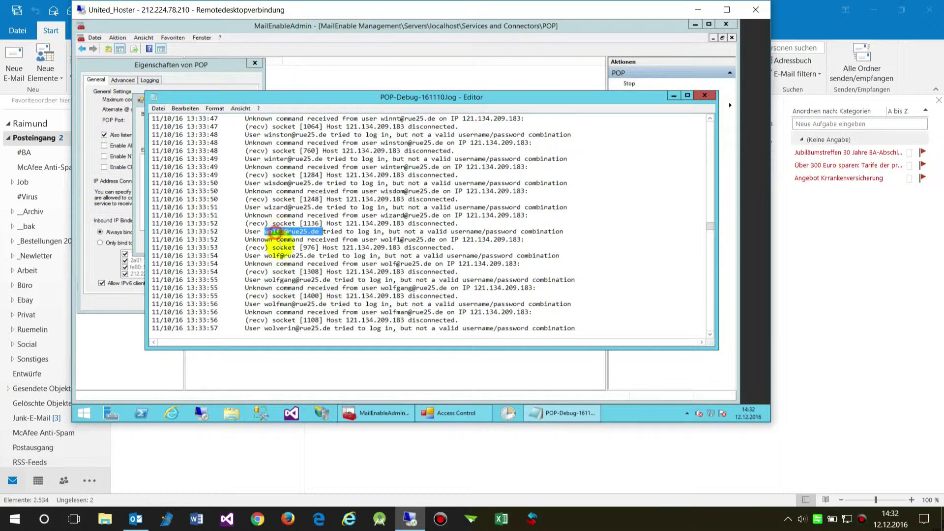
pyautogui.doubleClick(276, 255)
pyautogui.doubleClick(276, 183)
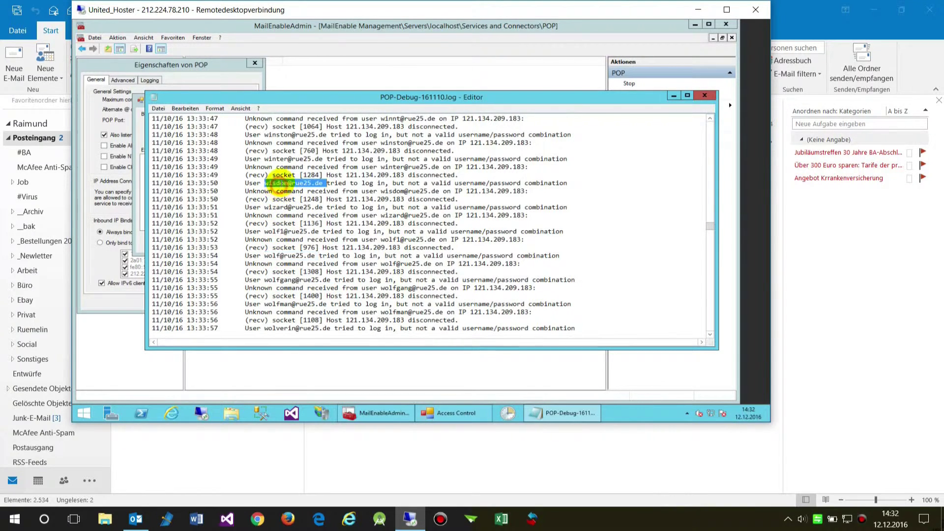
# Scroll to the log's top, mark host address 40.100.169.93, and return to Access Control
pyautogui.scroll(8, 283, 183)
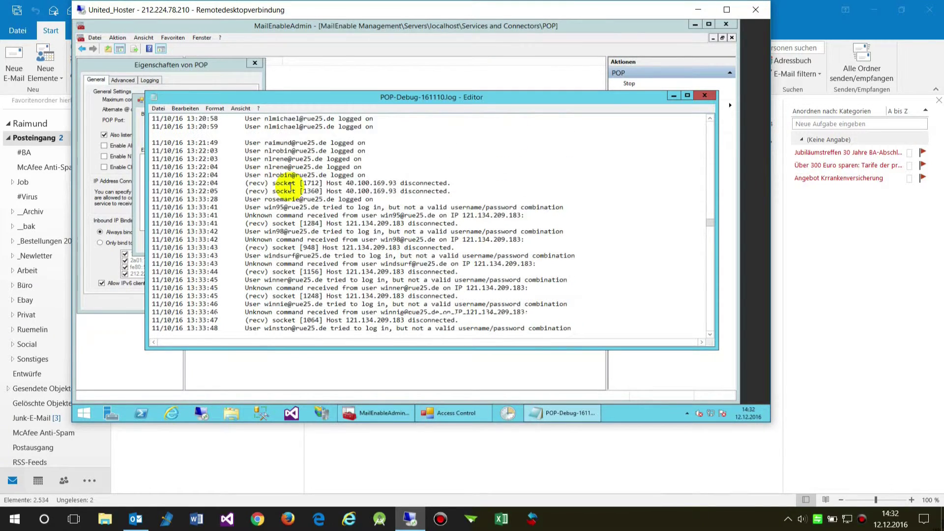
pyautogui.scroll(-16, 291, 189)
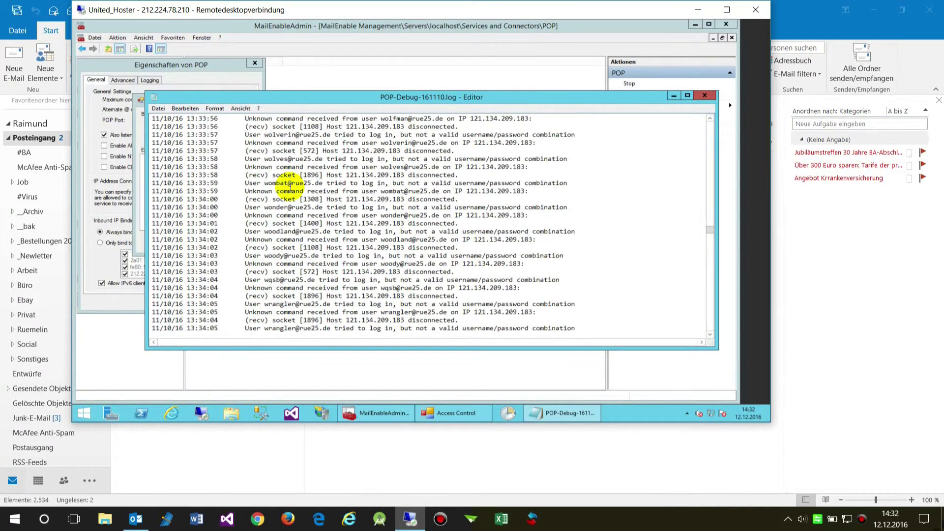
pyautogui.scroll(-7, 290, 189)
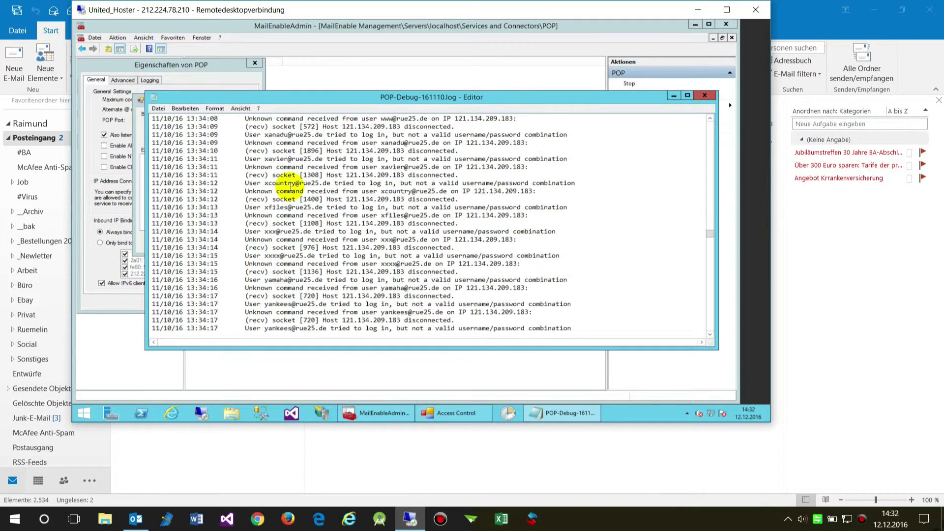
pyautogui.scroll(-8, 290, 188)
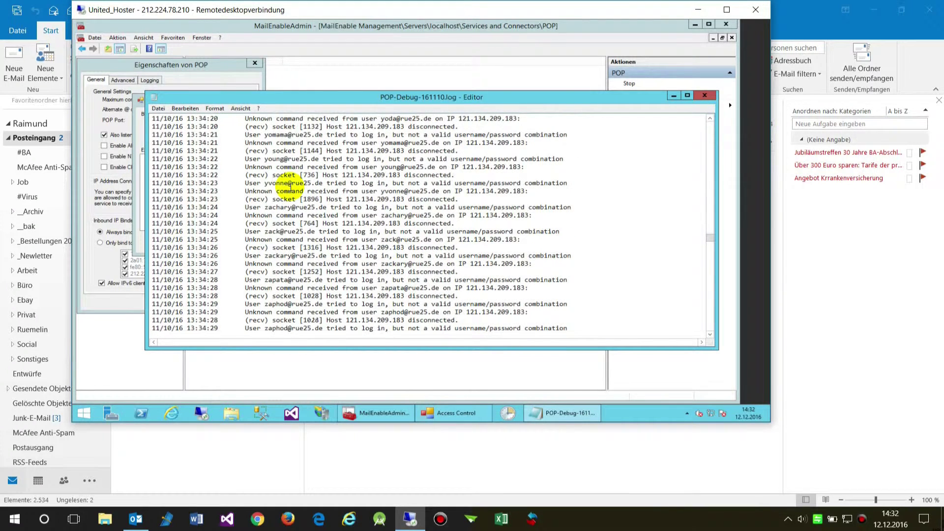
pyautogui.scroll(-4, 290, 189)
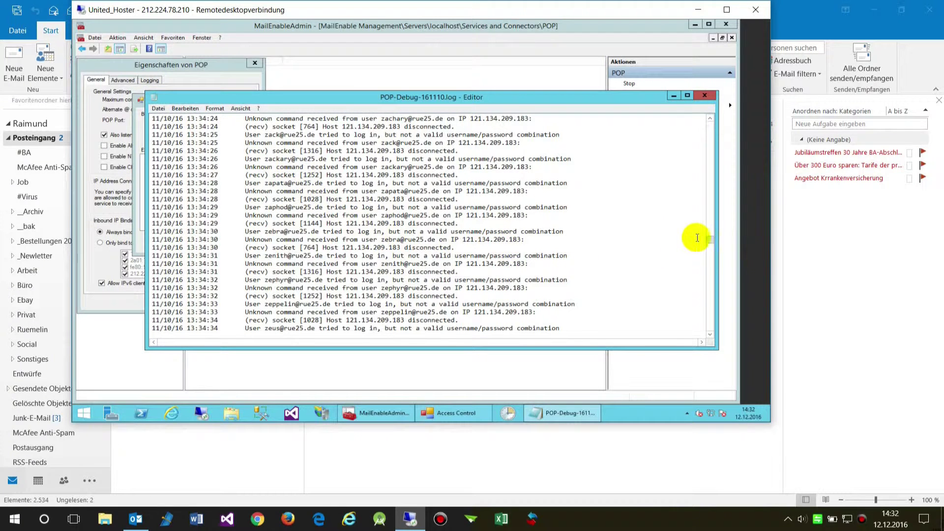
pyautogui.moveTo(709, 240); pyautogui.dragTo(703, 119)
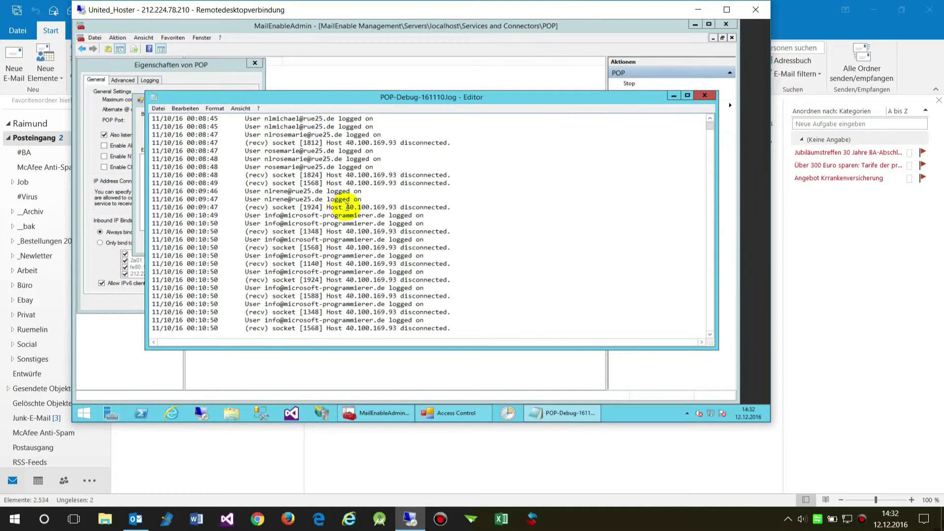
pyautogui.moveTo(346, 207); pyautogui.dragTo(396, 207)
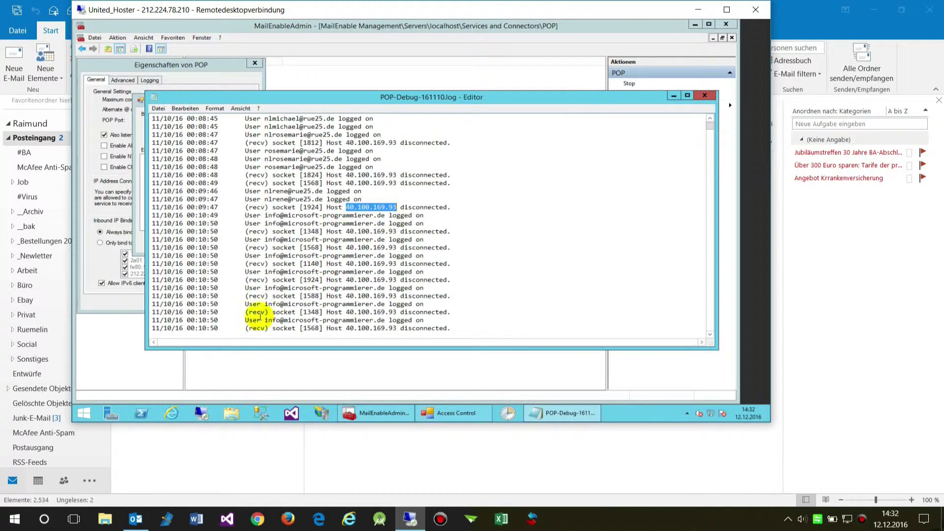
pyautogui.click(116, 305)
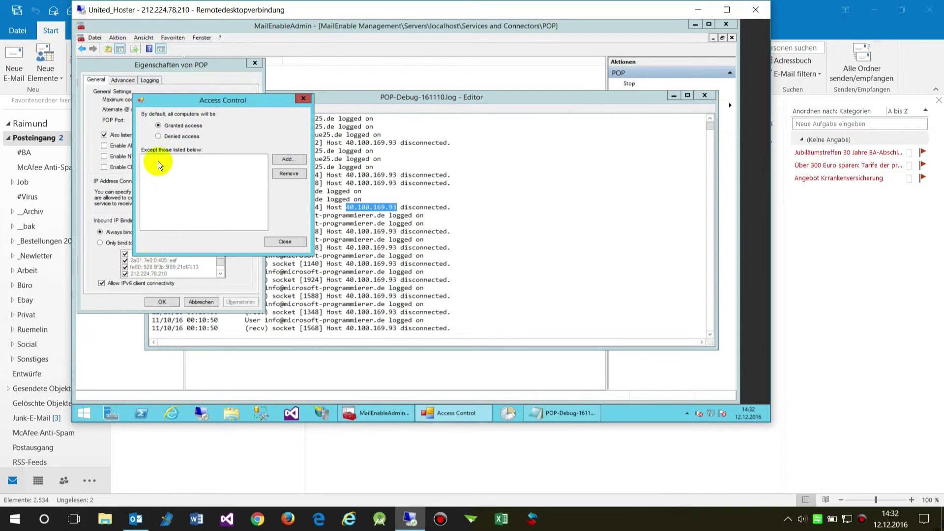
# Switch POP to 'Denied access' by default and add 40.*.*.* as an allowed exception
pyautogui.click(169, 136)
pyautogui.click(279, 161)
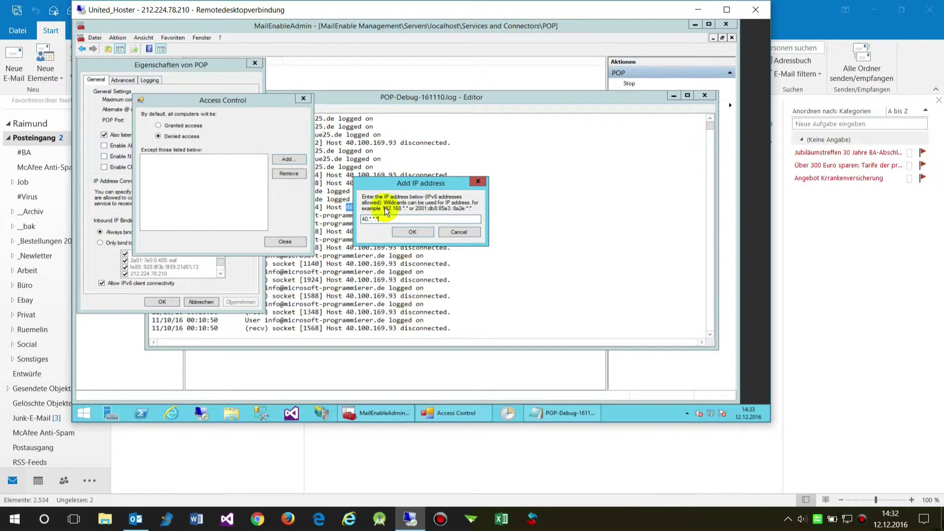
pyautogui.click(402, 233)
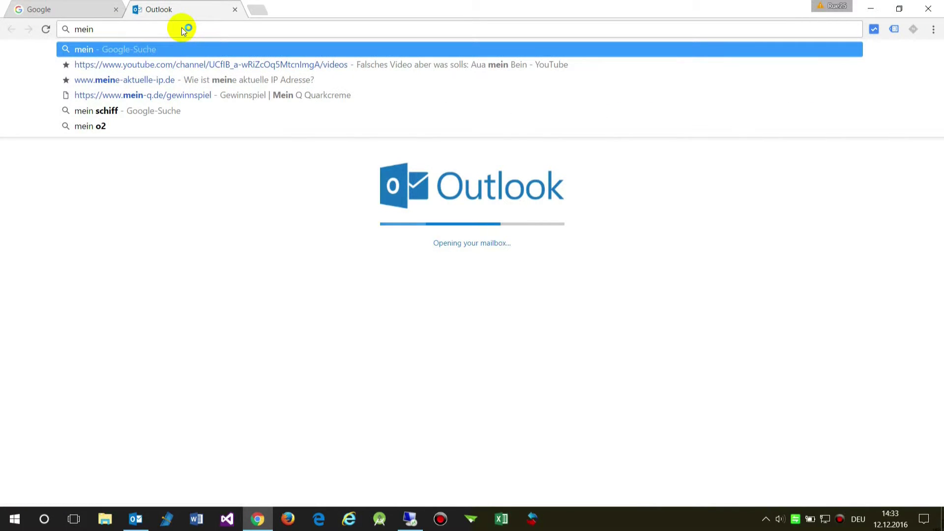
pyautogui.write('ip')
pyautogui.press('Down')
pyautogui.press('Return')
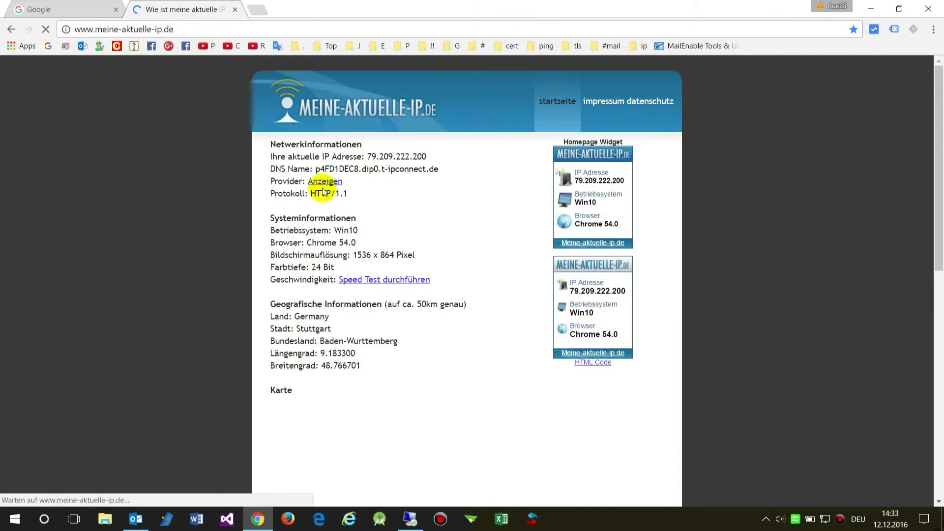
pyautogui.doubleClick(370, 157)
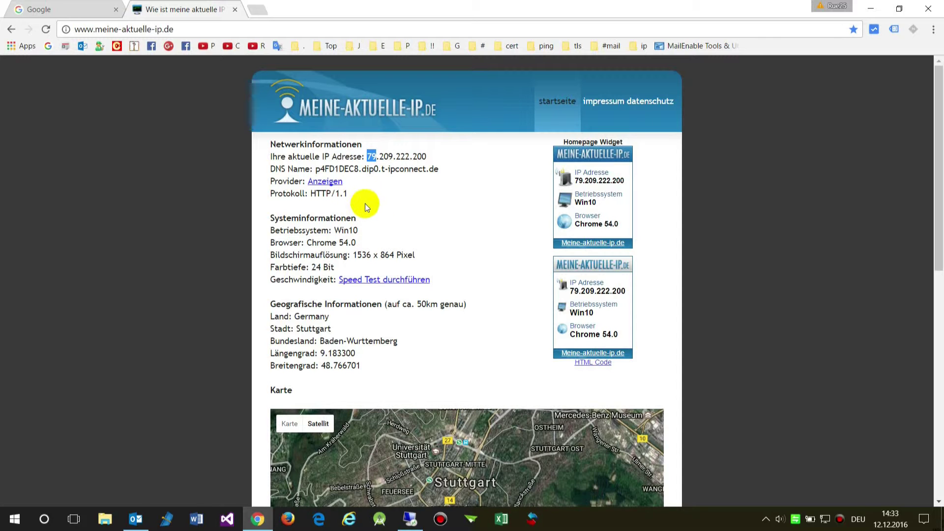
# Allow 79.*.*.* alongside 40.*.*.*, then close Access Control and confirm the POP properties with OK
pyautogui.hotkey('alt', 'Tab')
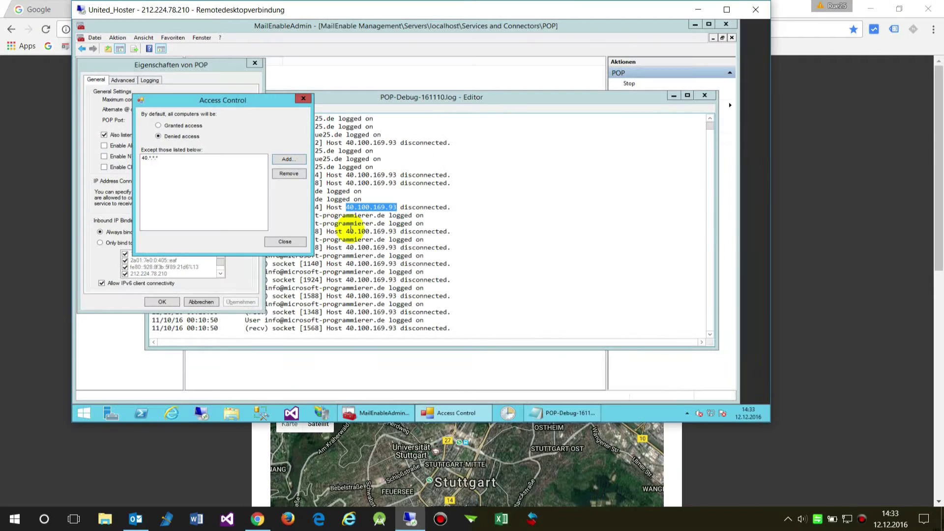
pyautogui.click(285, 160)
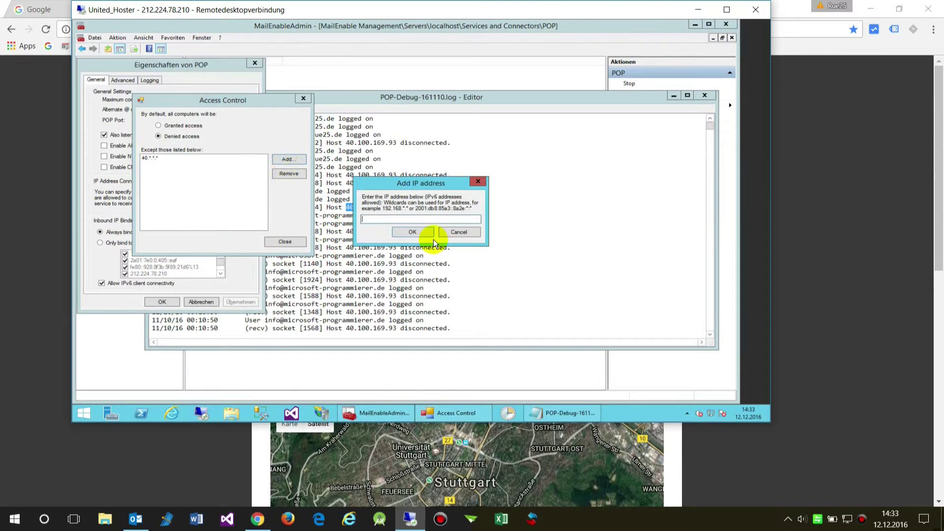
pyautogui.write('6')
pyautogui.click(413, 232)
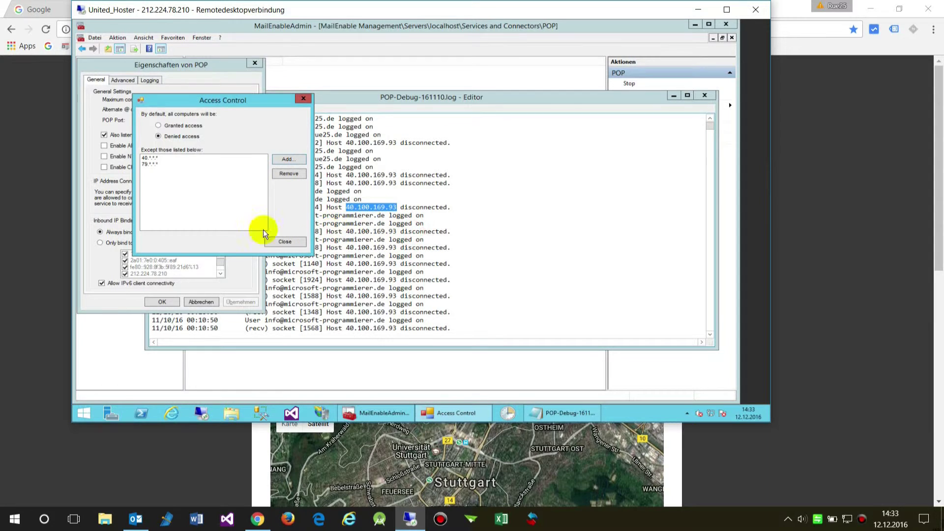
pyautogui.click(282, 241)
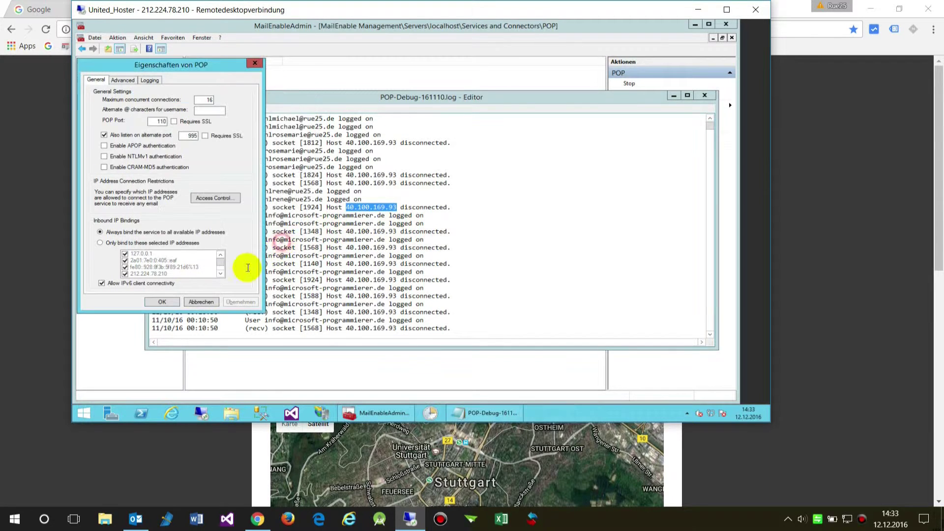
pyautogui.click(162, 301)
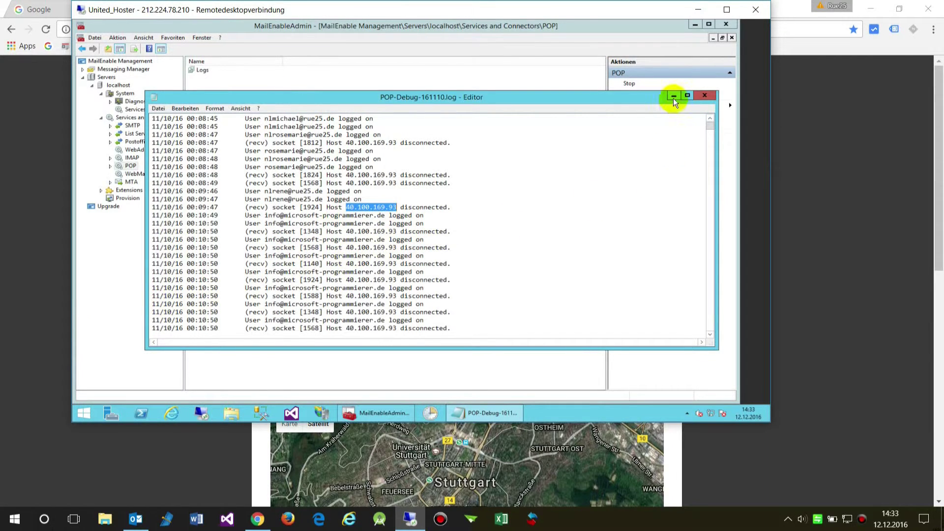
# Run Send/Receive All Folders in Outlook, then return to the meine-aktuelle-ip.de page in Chrome
pyautogui.click(132, 525)
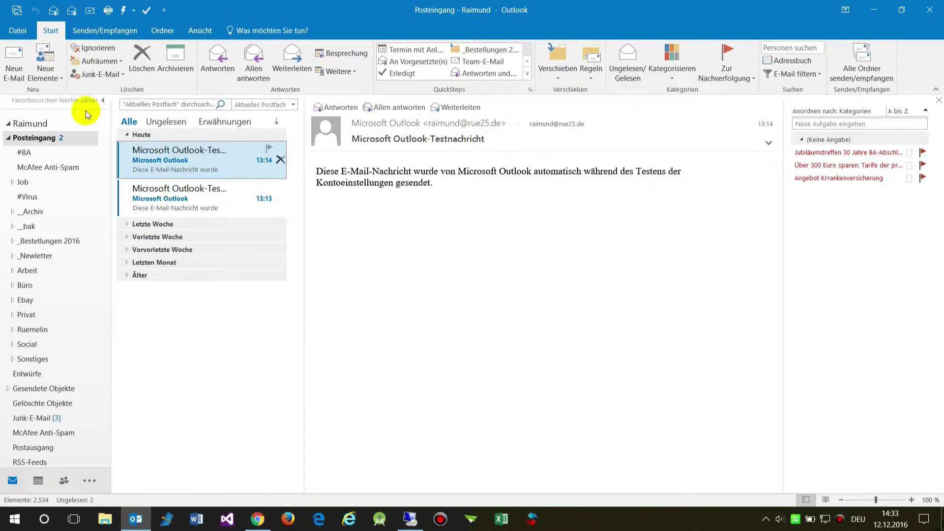
pyautogui.click(17, 9)
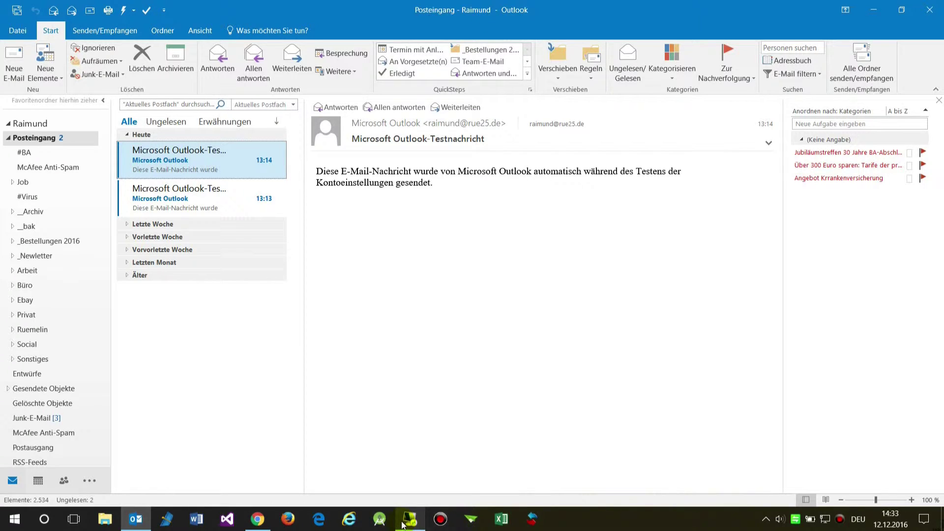
pyautogui.moveTo(402, 525)
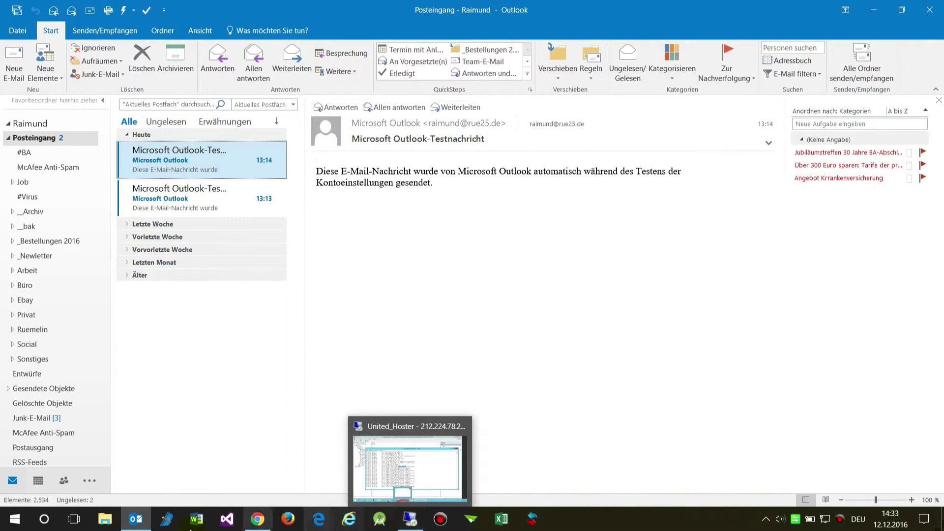
pyautogui.moveTo(256, 523)
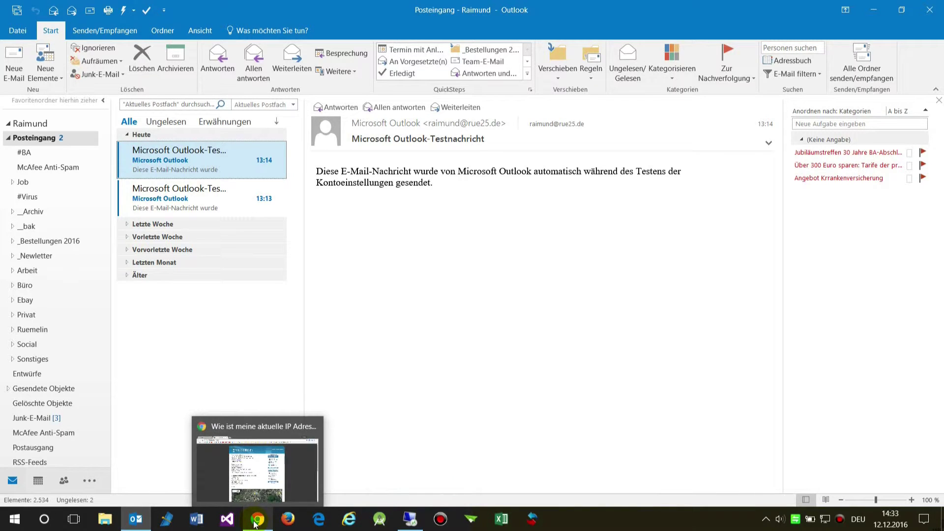
pyautogui.click(256, 523)
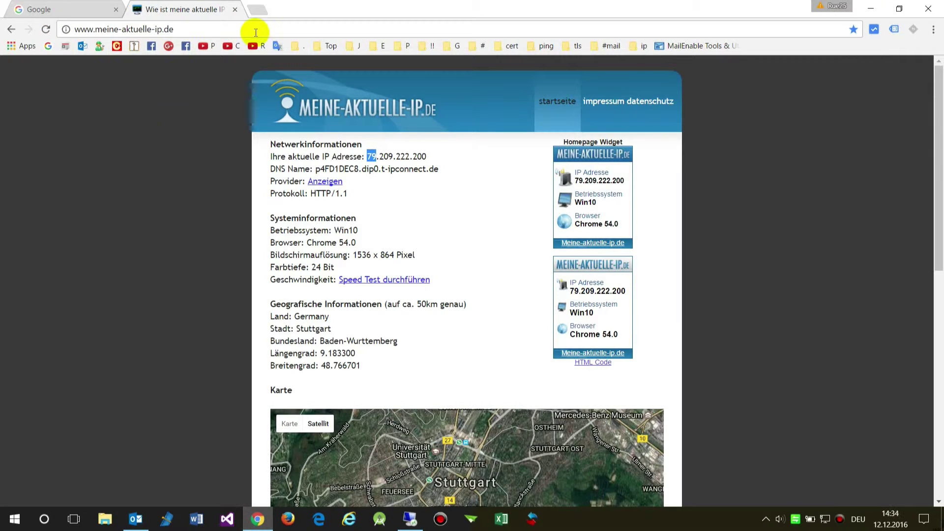
# Load the Outlook.com inbox (Posteingang) in a new browser tab from the Outlook bookmark
pyautogui.click(259, 10)
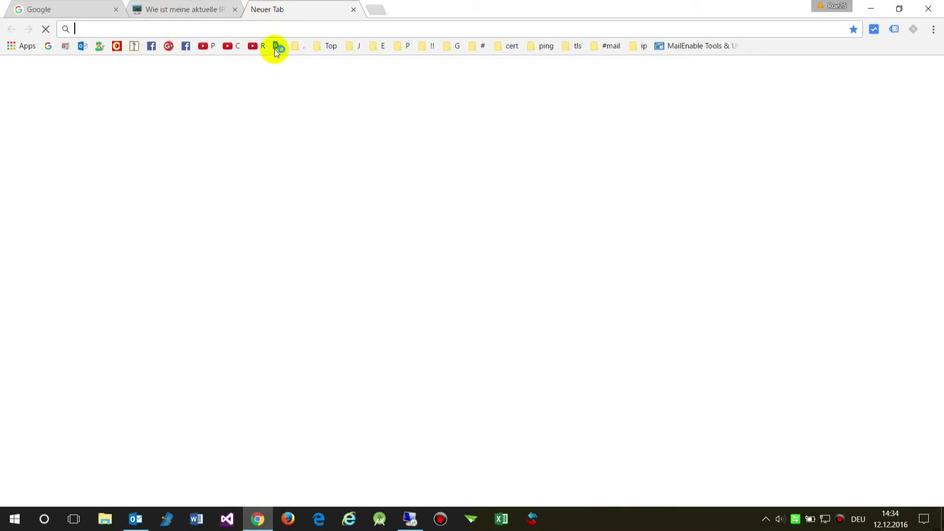
pyautogui.click(82, 47)
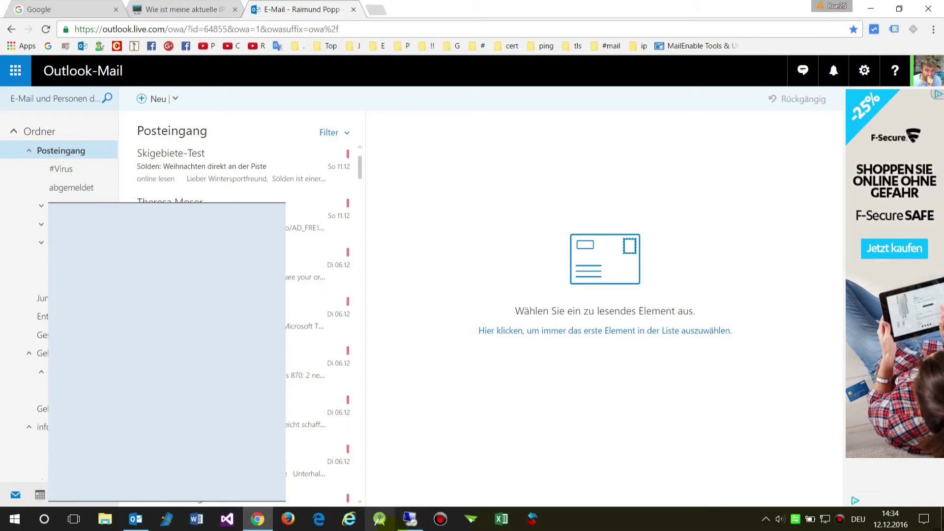
# Return to the remote server's POP-Debug-161110.log in Notepad and scroll down through it
pyautogui.click(409, 522)
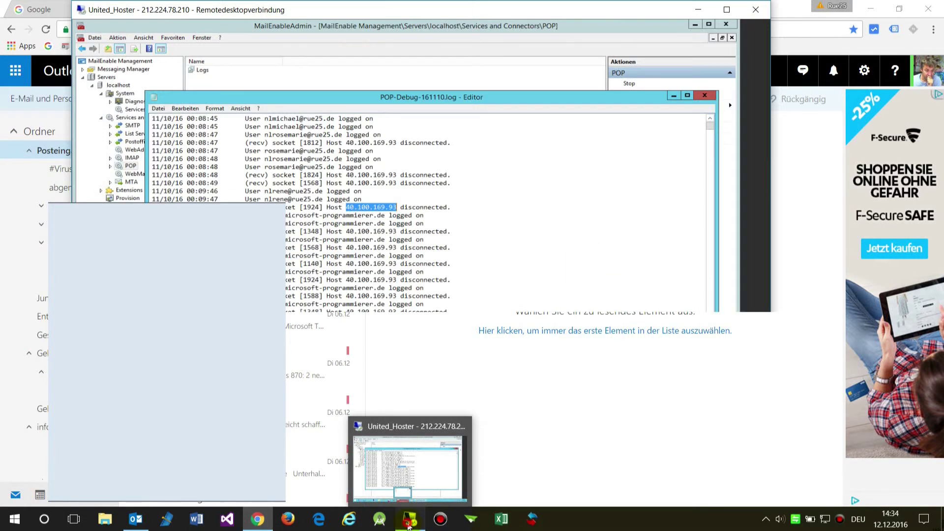
pyautogui.click(459, 264)
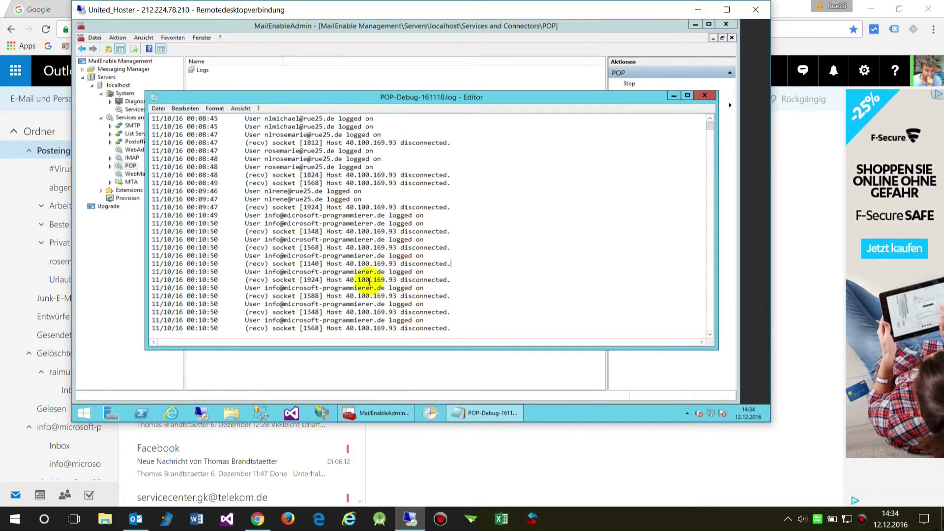
pyautogui.scroll(-2, 370, 282)
pyautogui.moveTo(346, 279); pyautogui.dragTo(357, 281)
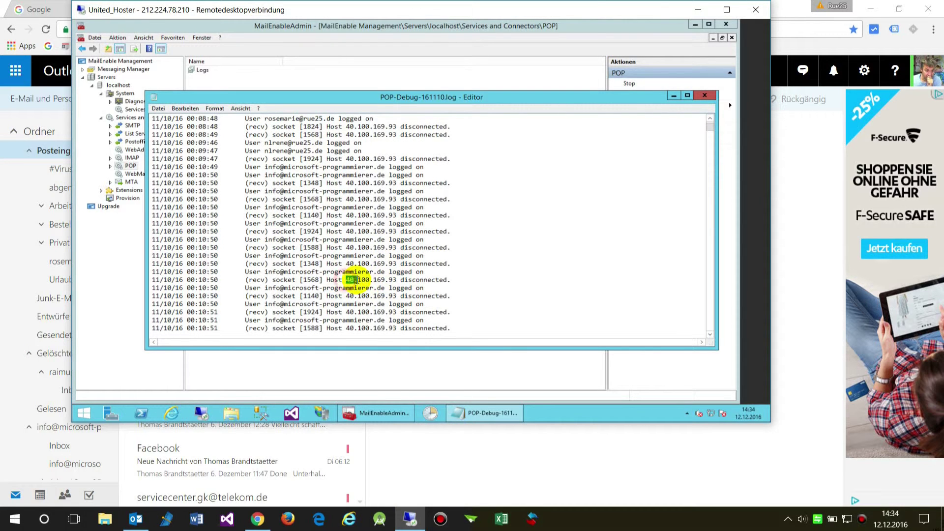
pyautogui.scroll(-20, 459, 259)
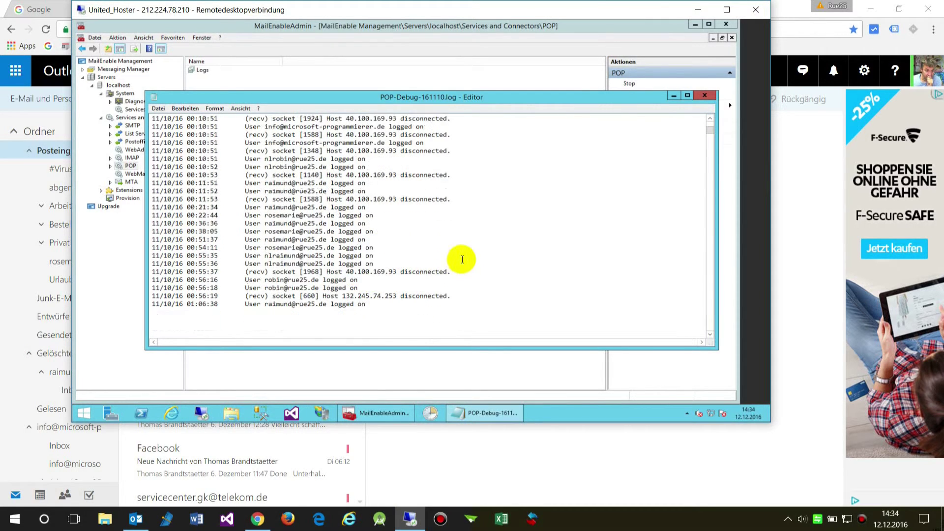
pyautogui.scroll(-20, 459, 259)
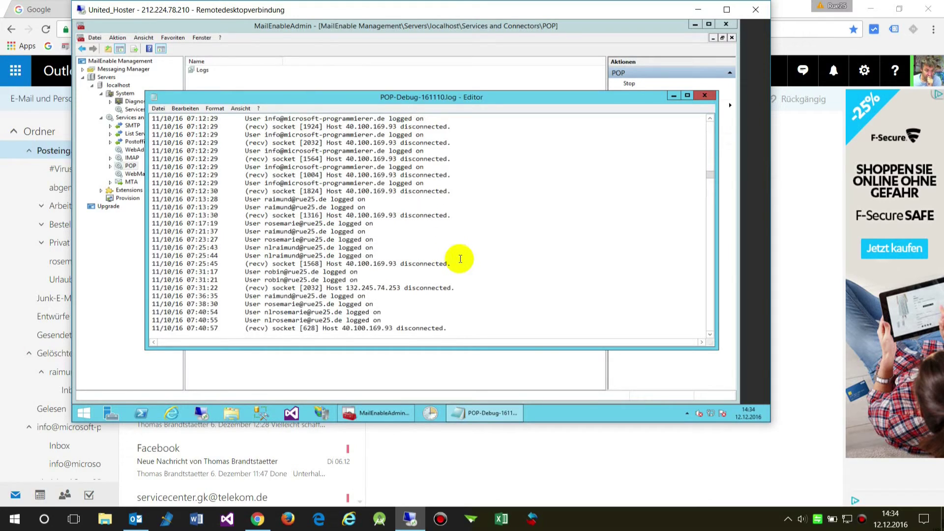
# Read the log down to its LOG FILE CLOSED line, then shrink the Notepad window
pyautogui.moveTo(709, 185); pyautogui.dragTo(710, 310)
pyautogui.scroll(-15, 400, 249)
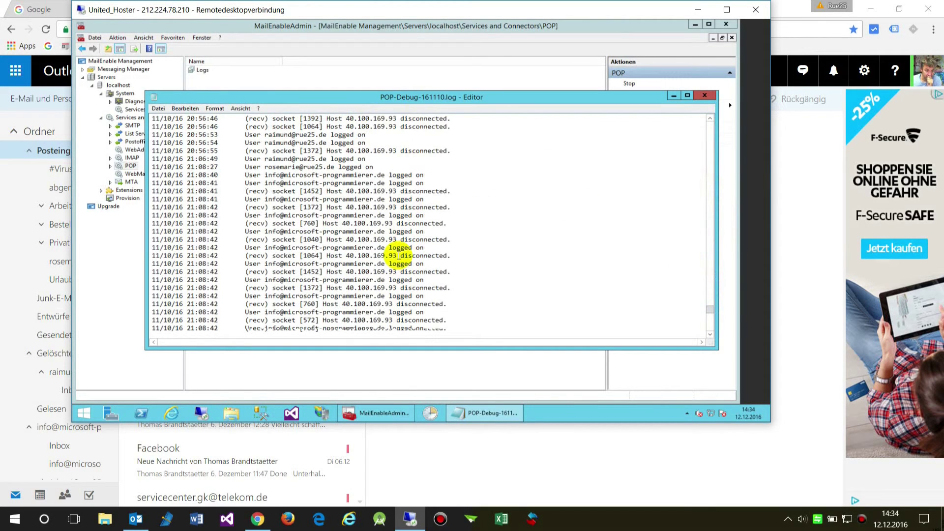
pyautogui.scroll(-5, 398, 260)
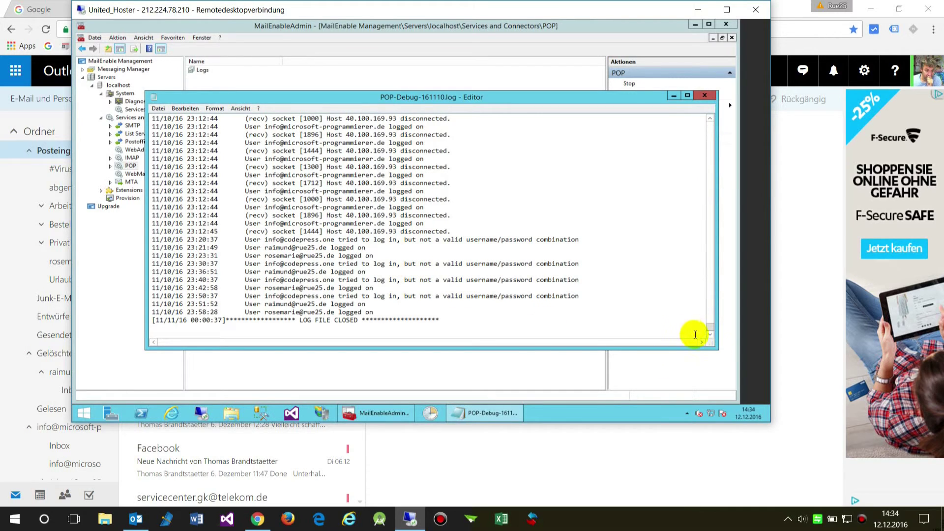
pyautogui.moveTo(713, 348); pyautogui.dragTo(590, 382)
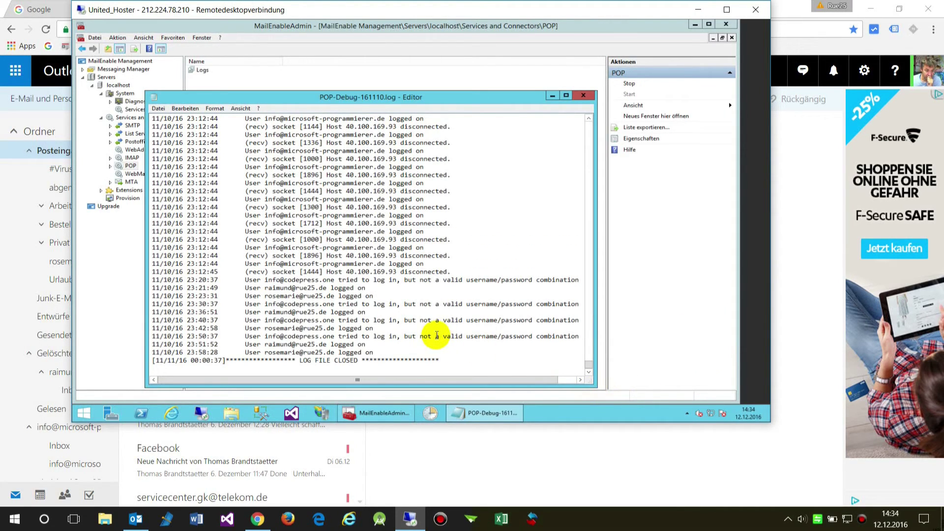